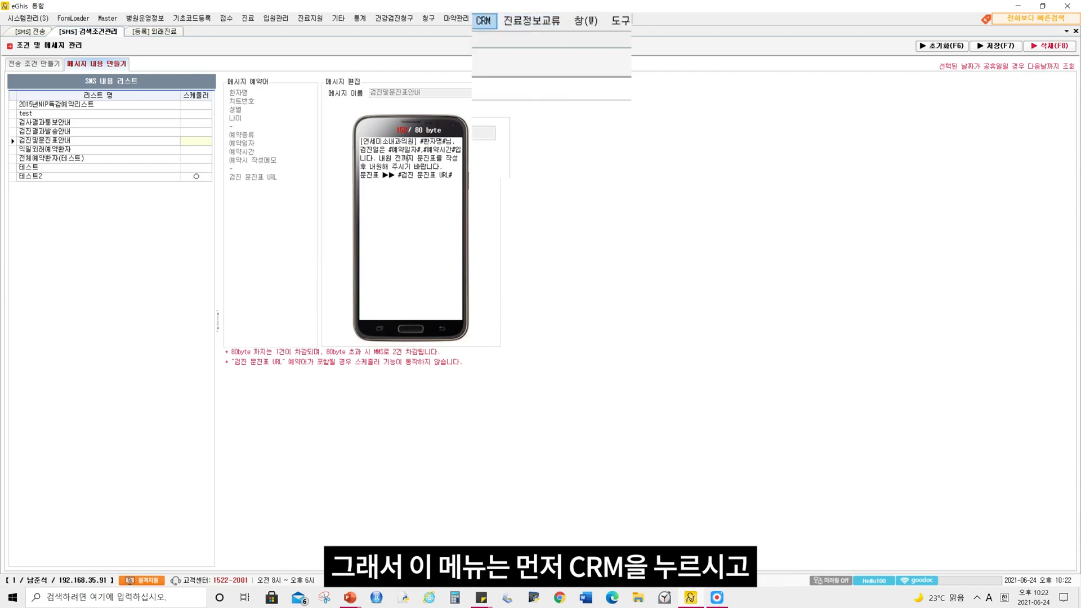
# Open the SMS search-condition management screen (검색조건관리) and switch to creating send conditions (전송 조건 만들기)
pyautogui.click(483, 21)
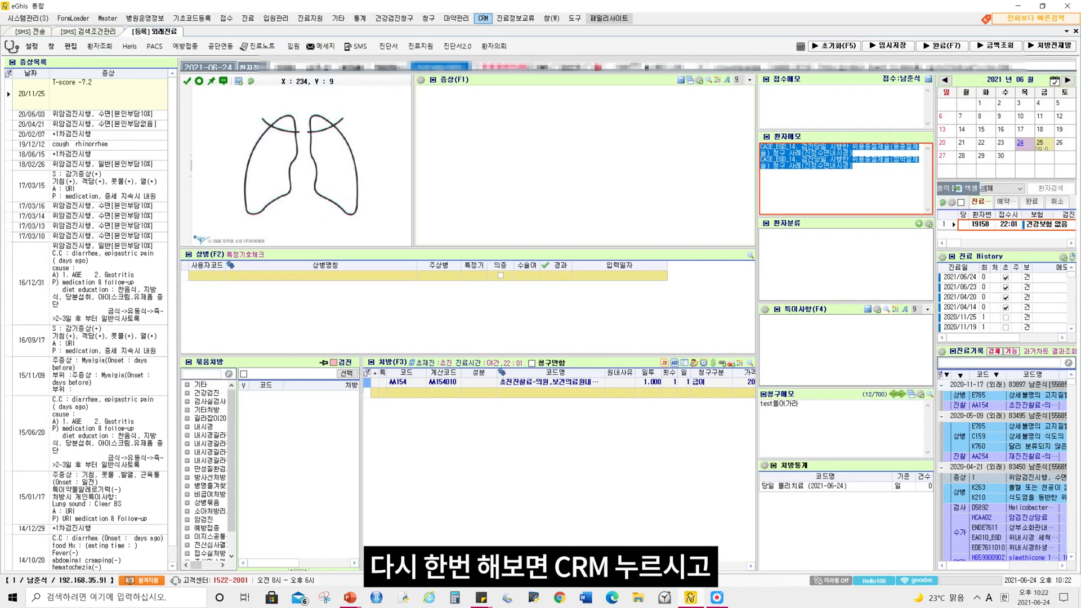
pyautogui.click(483, 19)
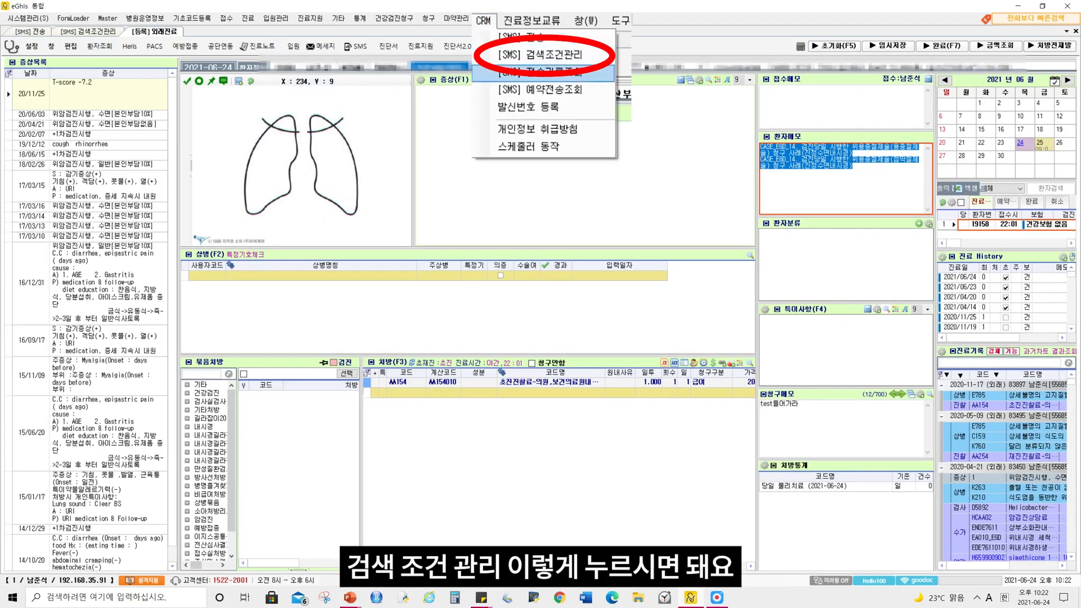
pyautogui.click(521, 41)
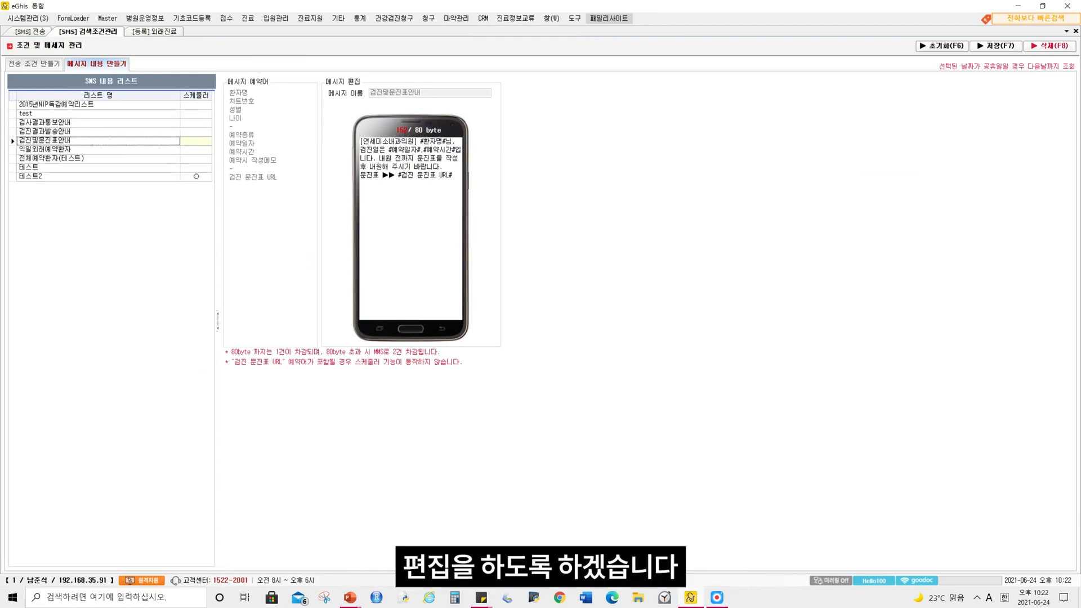
pyautogui.click(35, 64)
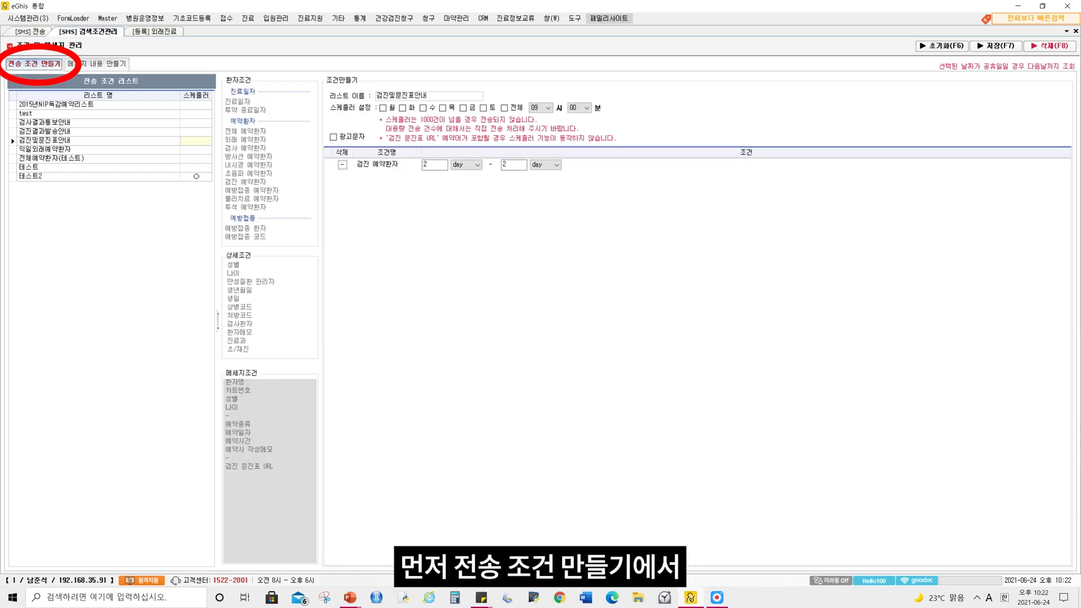
# Start a blank send condition and name its list 검진및문진표발송문자(2일전)
pyautogui.click(942, 46)
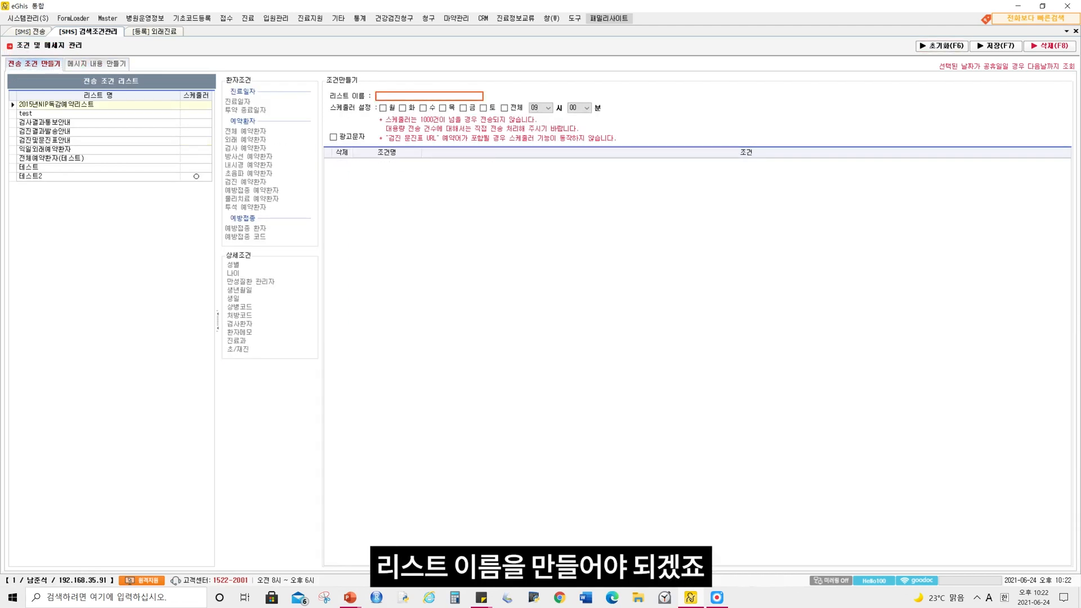
pyautogui.write('rja')
pyautogui.press('BackSpace')
pyautogui.press('BackSpace')
pyautogui.press('BackSpace')
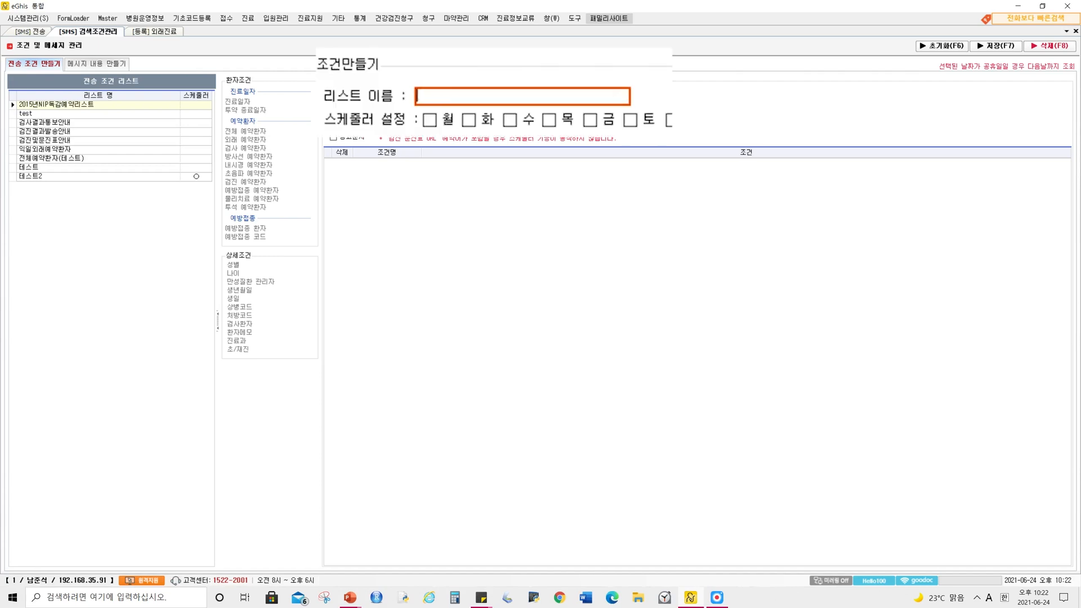
pyautogui.press('Hangul')
pyautogui.write('검진및문진표발송문자(2ㅇ')
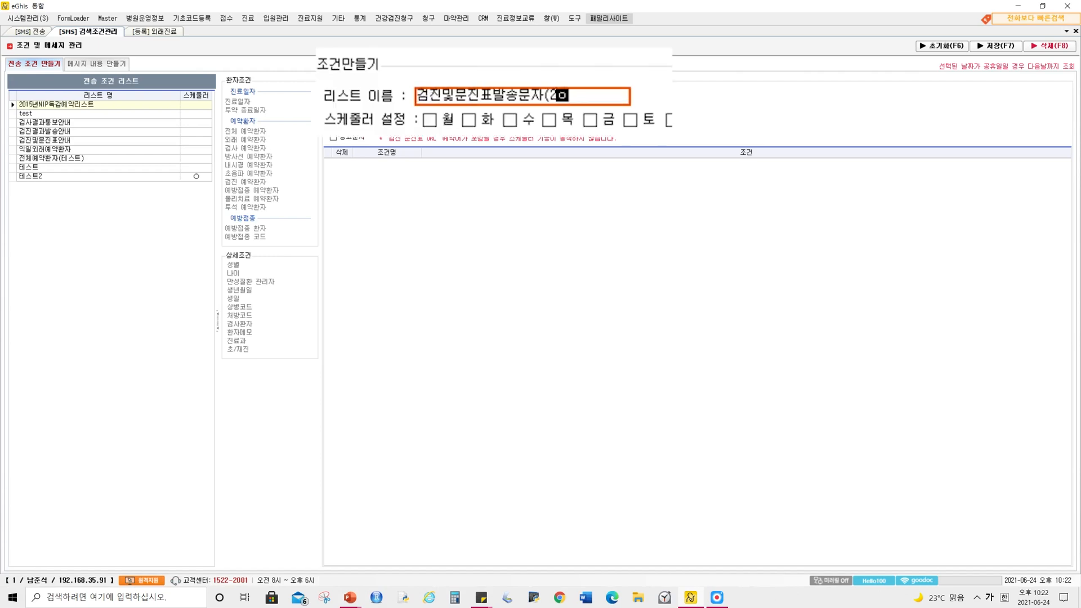
pyautogui.write('일전)')
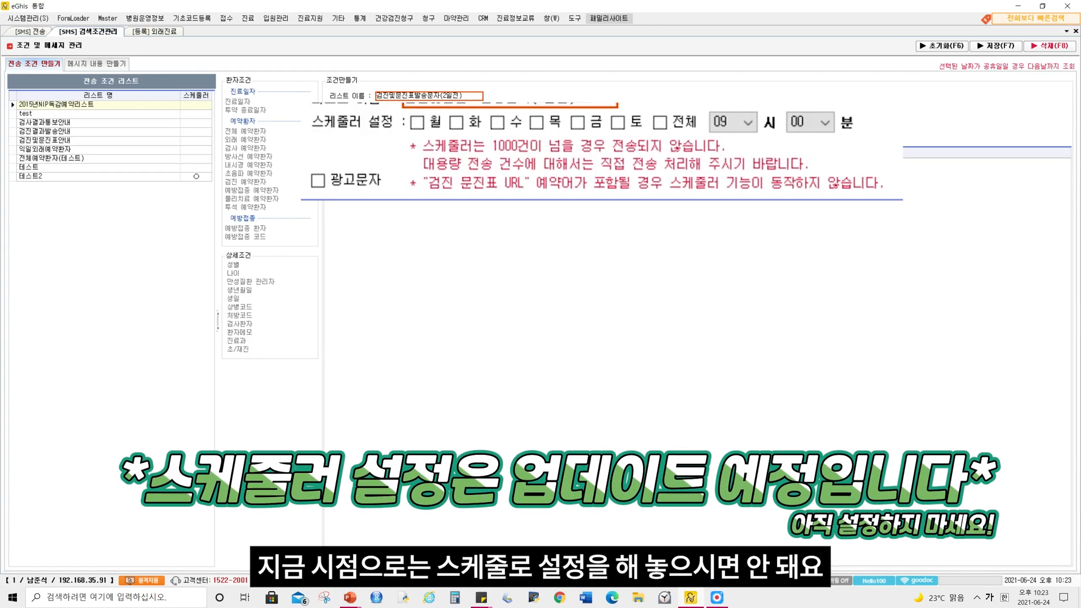
# Try scheduling the list for all days (전체), and clear the day selection again
pyautogui.click(661, 122)
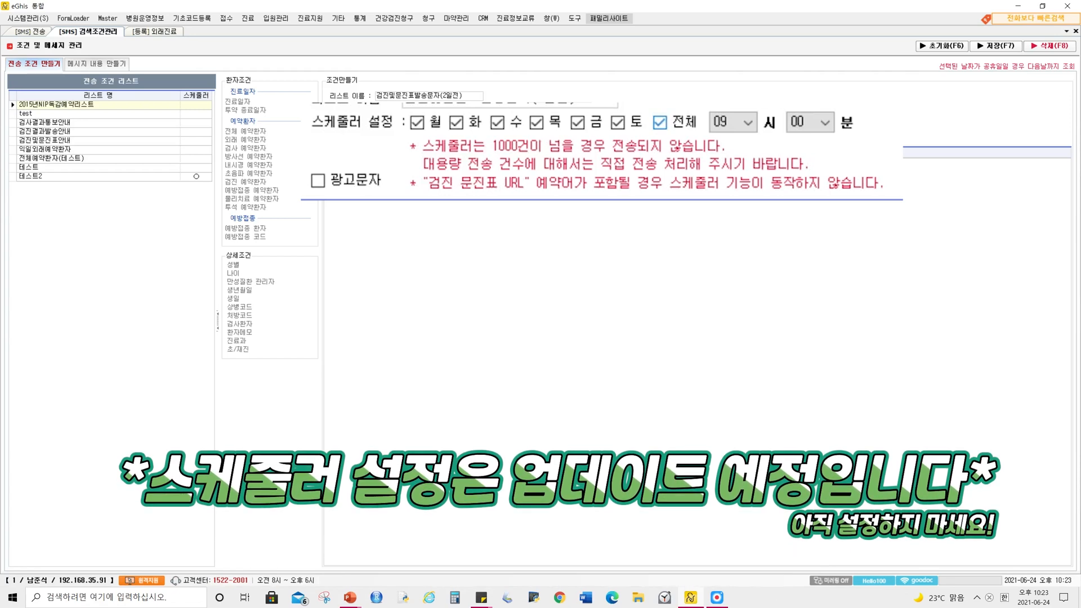
pyautogui.click(660, 122)
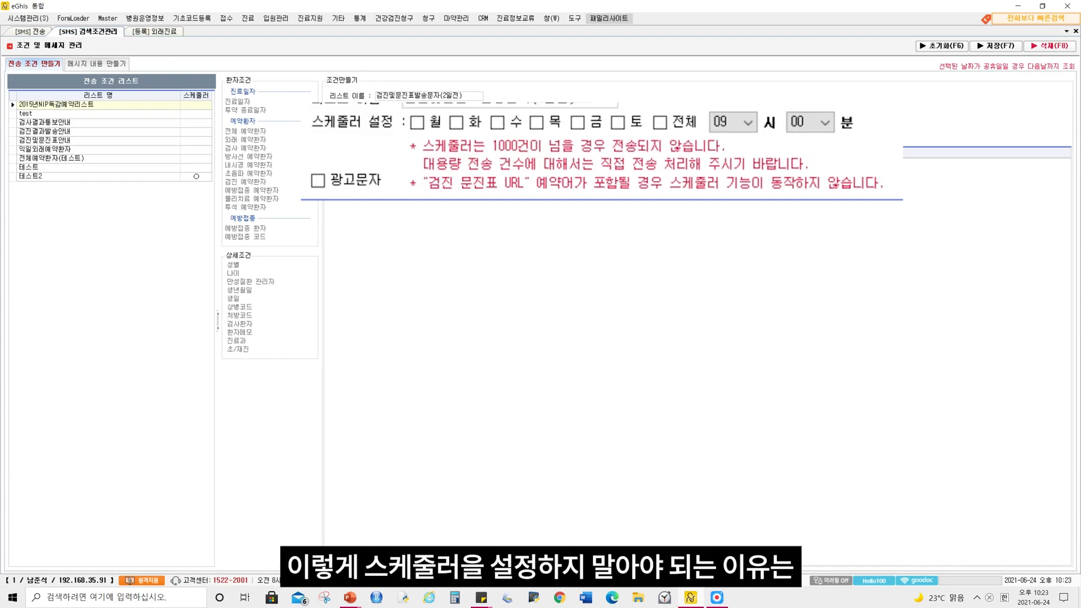
pyautogui.click(463, 96)
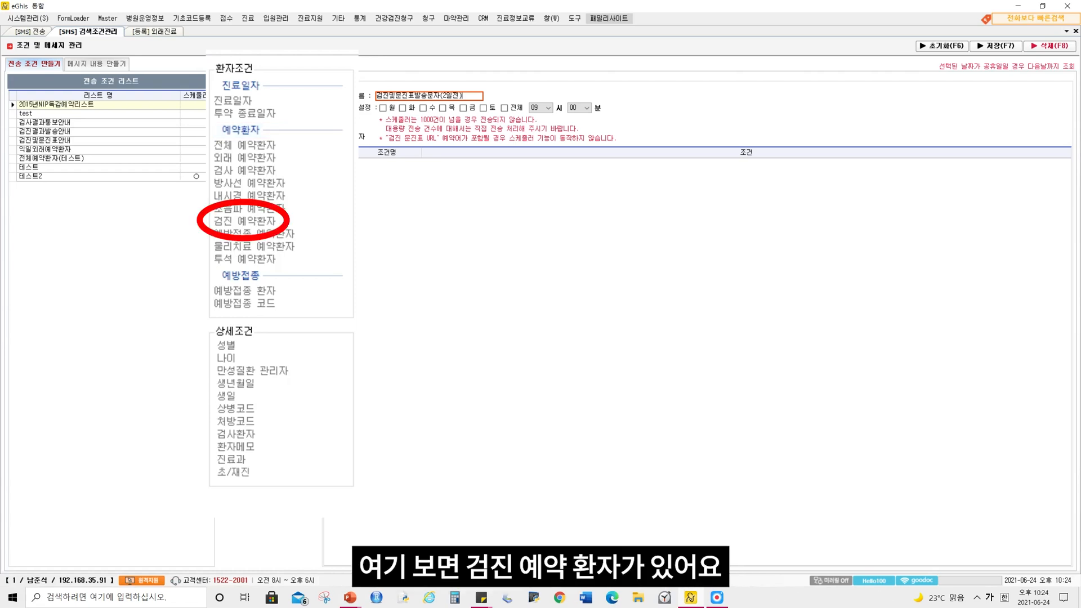
# Add the 검진 예약환자 condition to the list and set its range to 2 day ~ 2 day
pyautogui.click(245, 221)
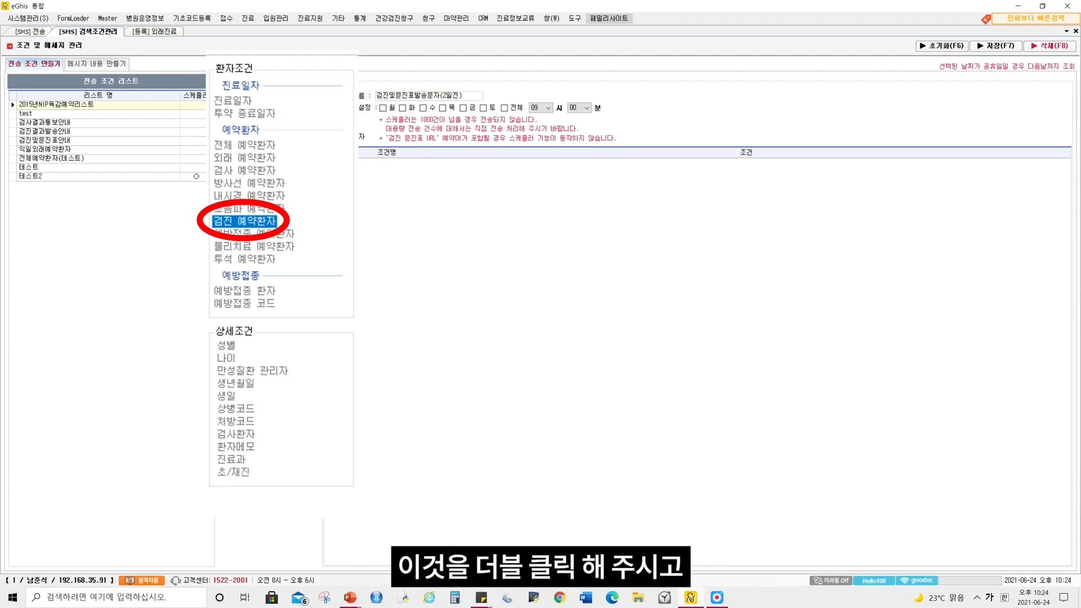
pyautogui.doubleClick(245, 221)
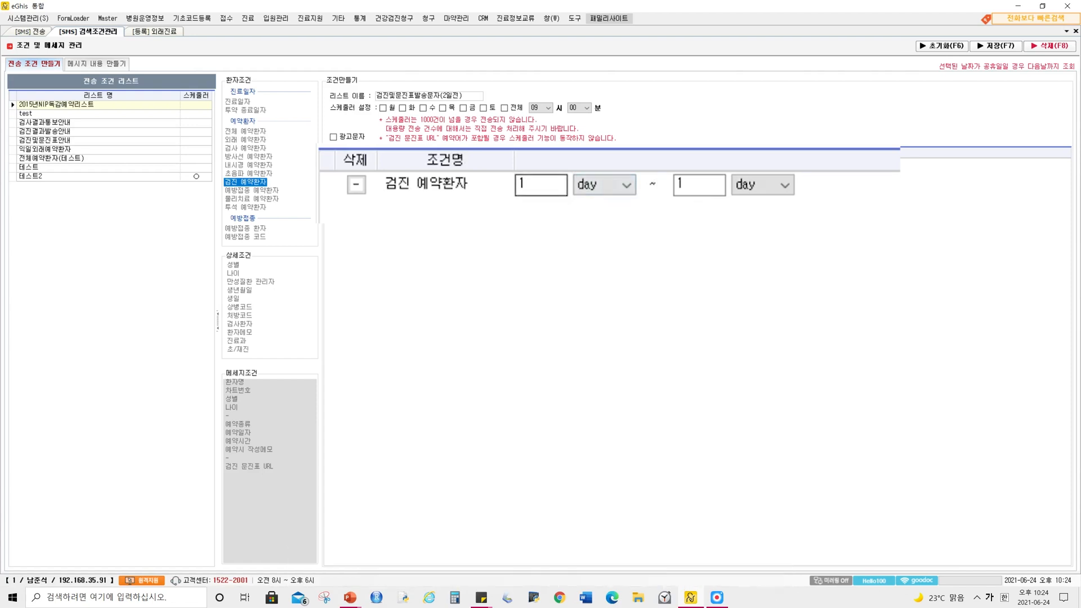
pyautogui.click(538, 185)
pyautogui.doubleClick(524, 184)
pyautogui.write('2')
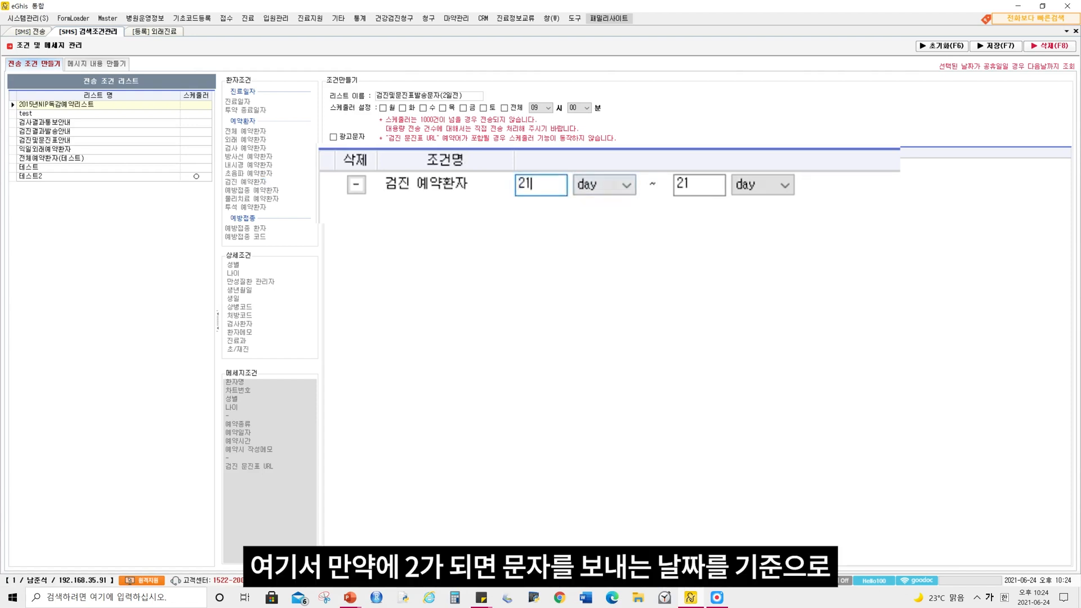
pyautogui.click(683, 184)
pyautogui.doubleClick(682, 184)
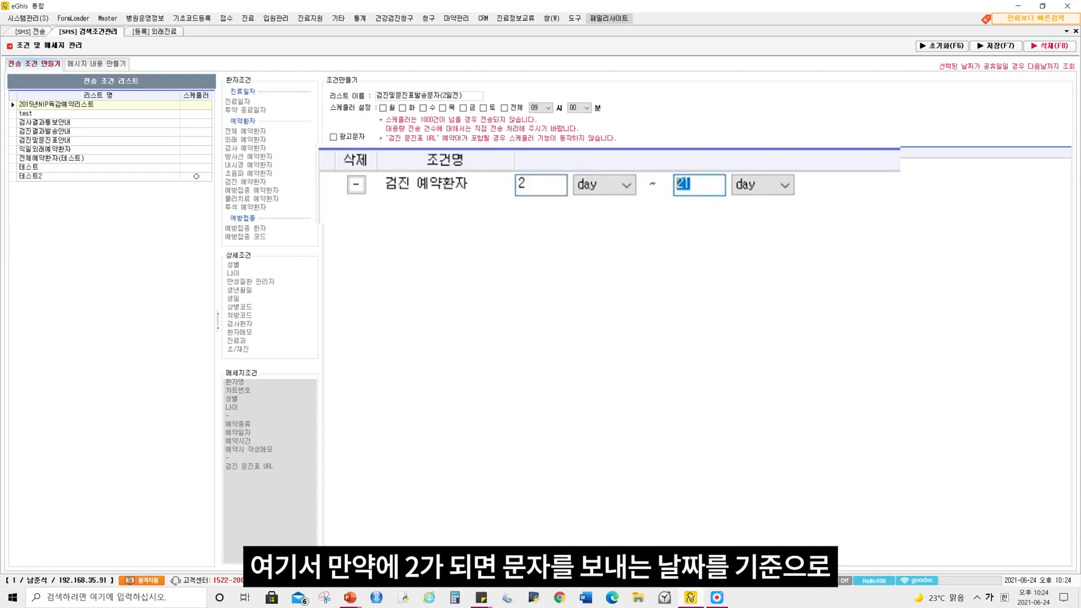
pyautogui.write('2')
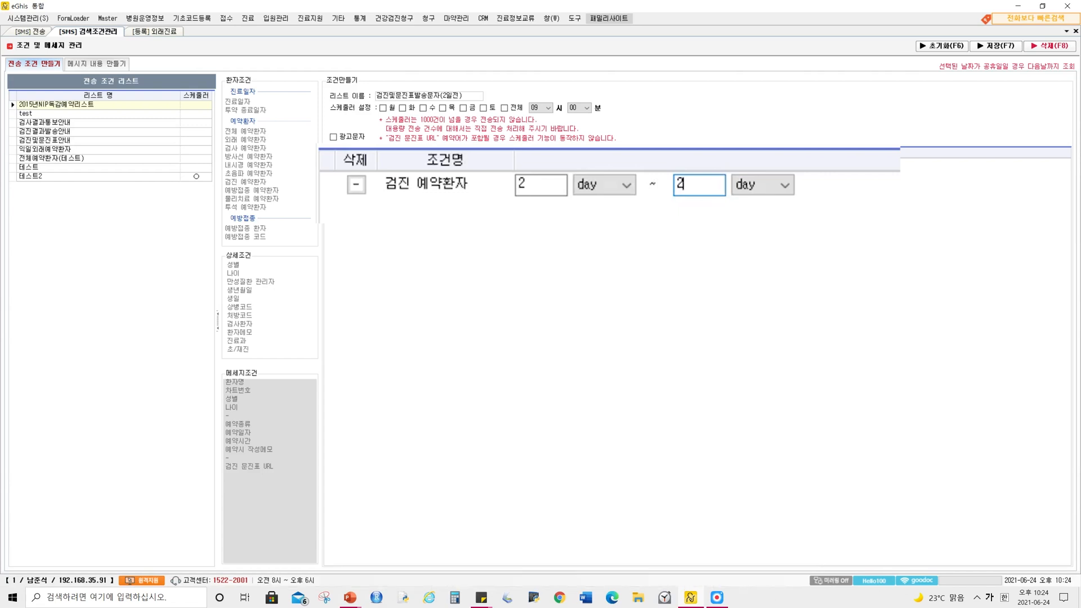
# Try a range of 1 day ~ 1 day for the 검진 예약환자 condition
pyautogui.doubleClick(523, 184)
pyautogui.write('1')
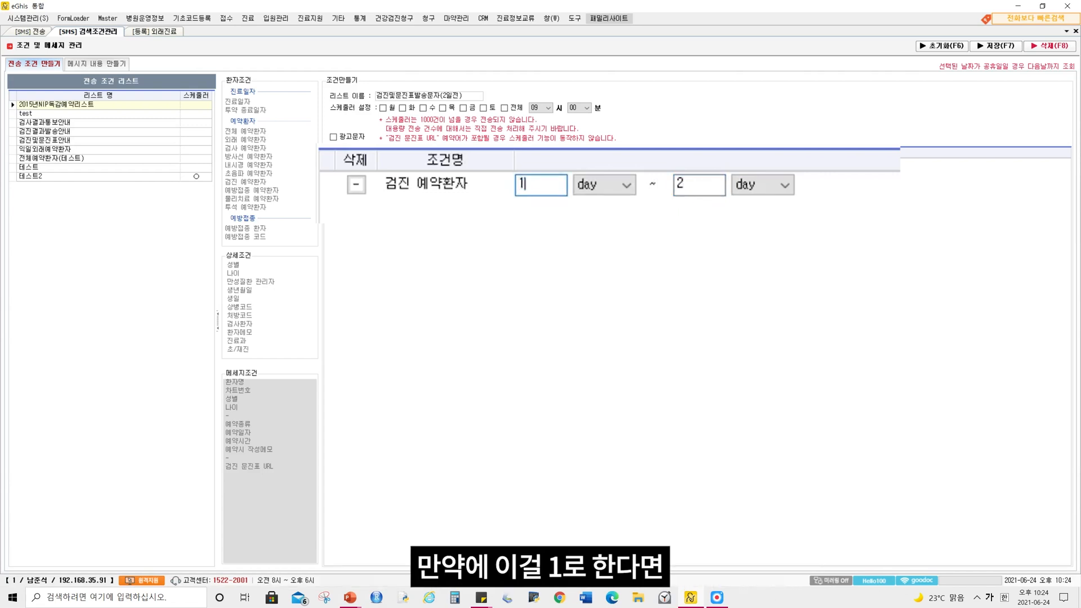
pyautogui.doubleClick(683, 184)
pyautogui.write('1')
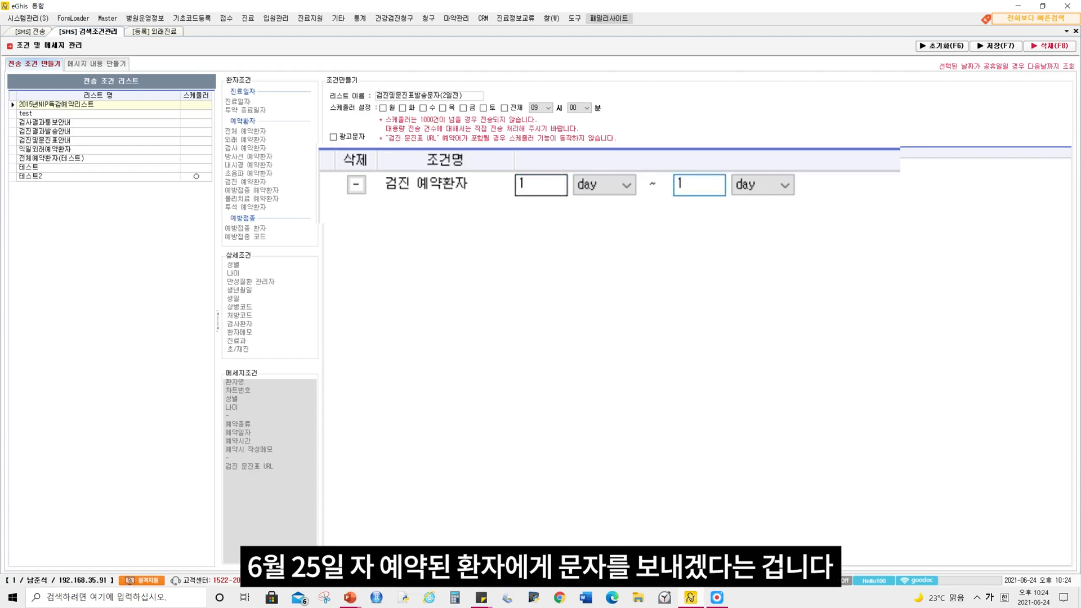
# Set the 검진 예약환자 range back to 2 day ~ 2 day and save the send condition
pyautogui.doubleClick(522, 184)
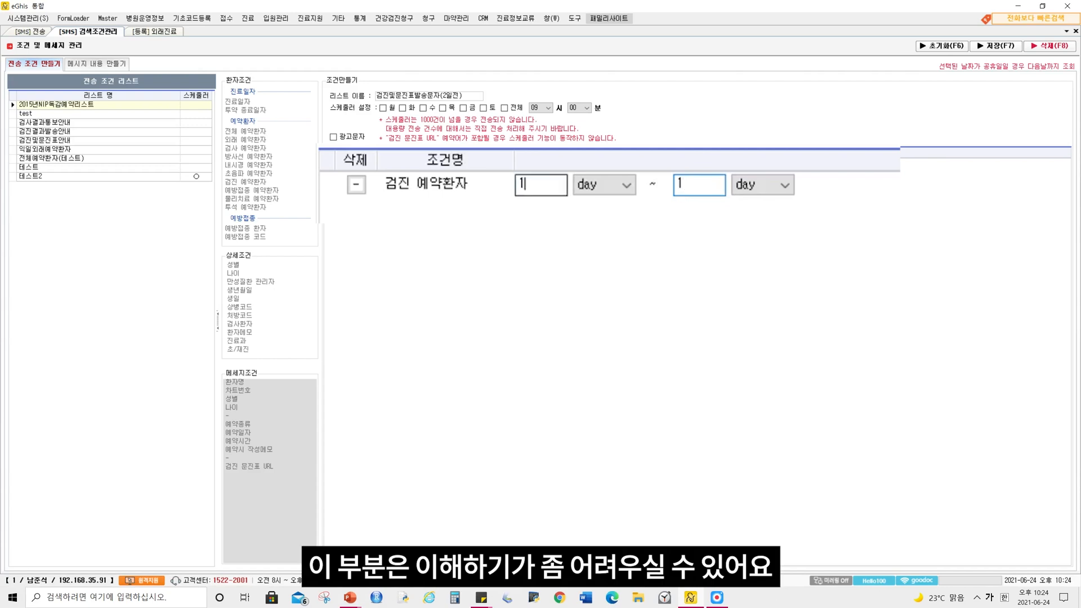
pyautogui.write('2')
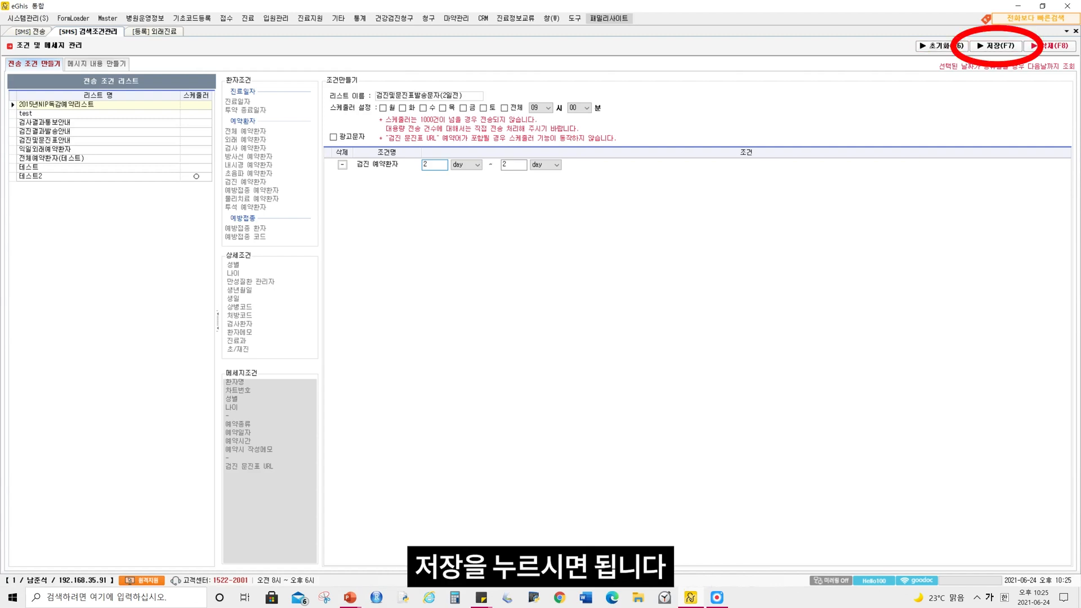
pyautogui.press('F7')
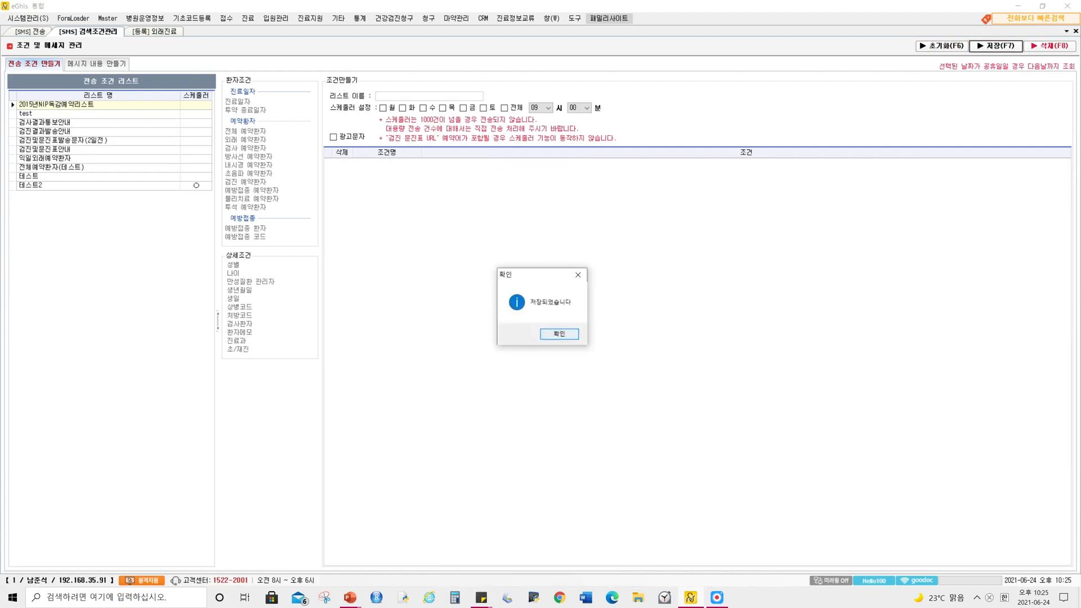
pyautogui.press('Return')
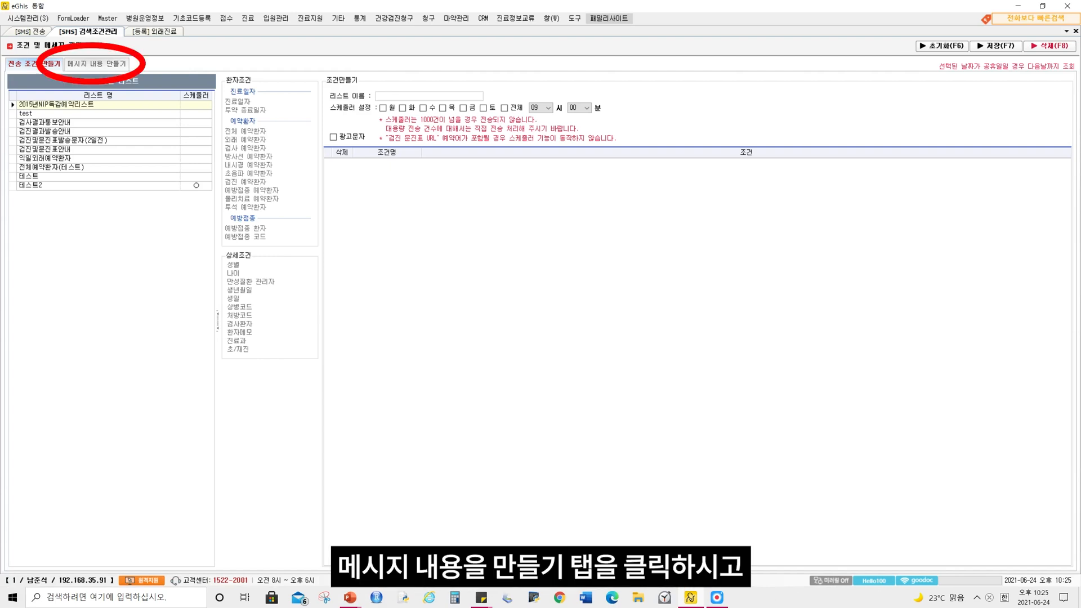
# Open the message content of 검진및문진표발송문자(2일전) and insert the 환자명 placeholder directly before "님"
pyautogui.click(96, 64)
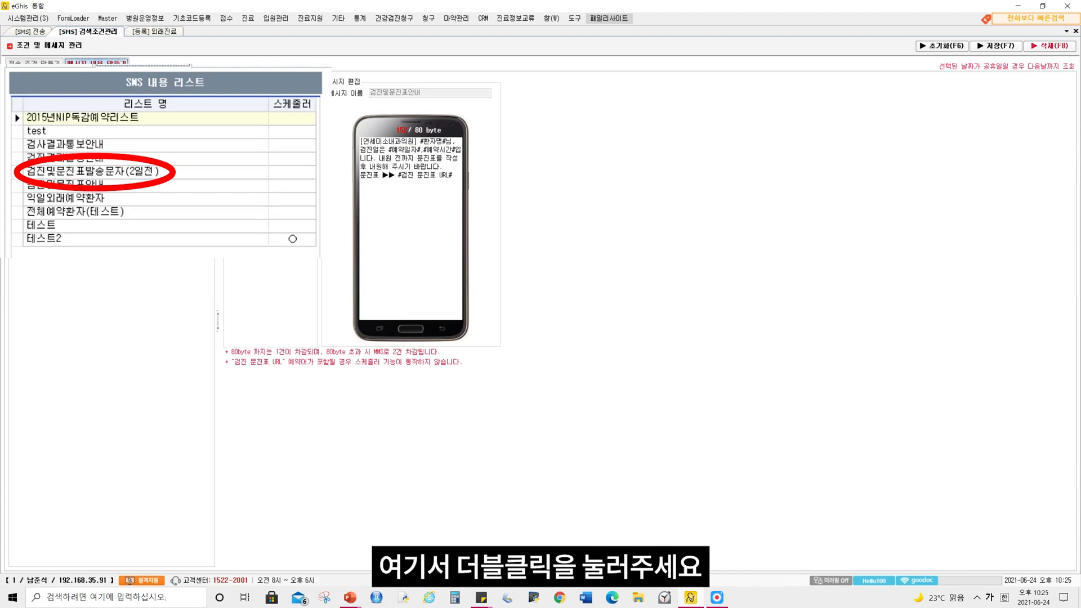
pyautogui.doubleClick(63, 141)
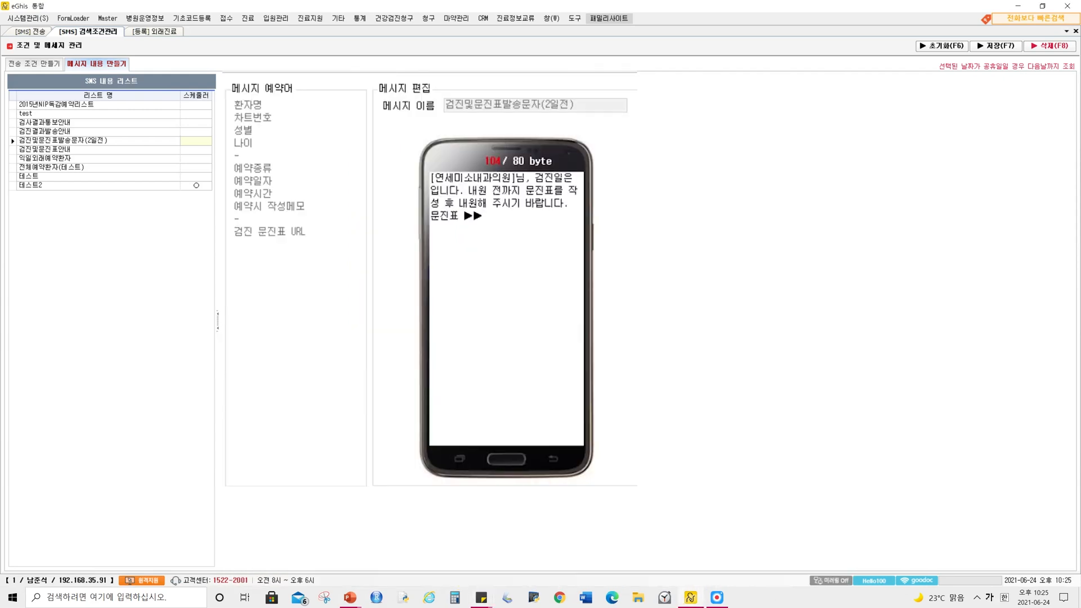
pyautogui.moveTo(526, 178); pyautogui.dragTo(511, 178)
pyautogui.click(517, 178)
pyautogui.click(248, 105)
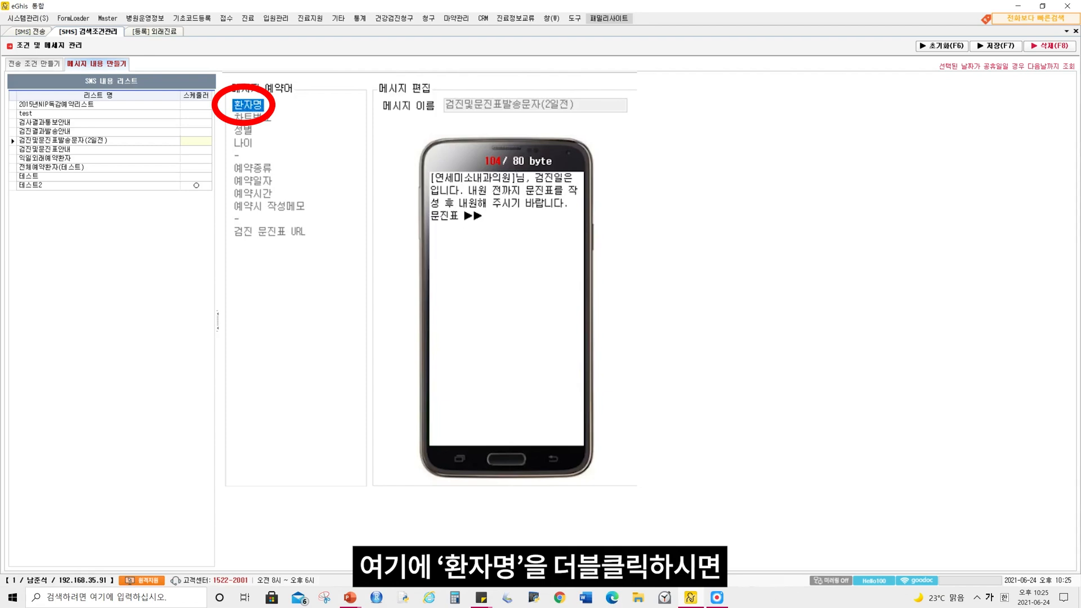
pyautogui.doubleClick(248, 105)
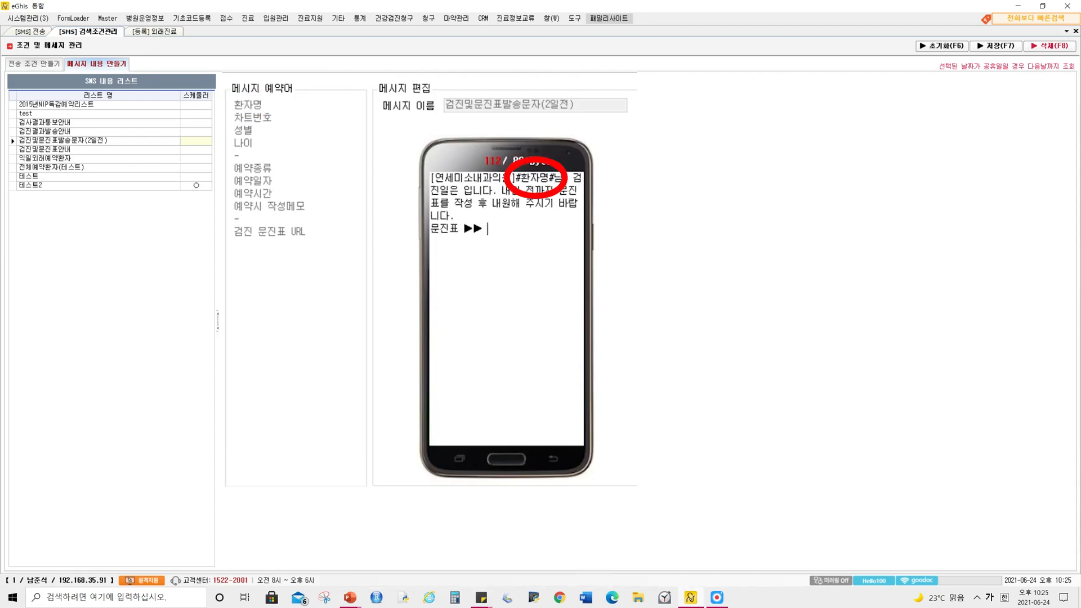
# Insert the 예약일자 and 예약시간 placeholders, separated by a comma, before "입니다" in the message
pyautogui.click(464, 191)
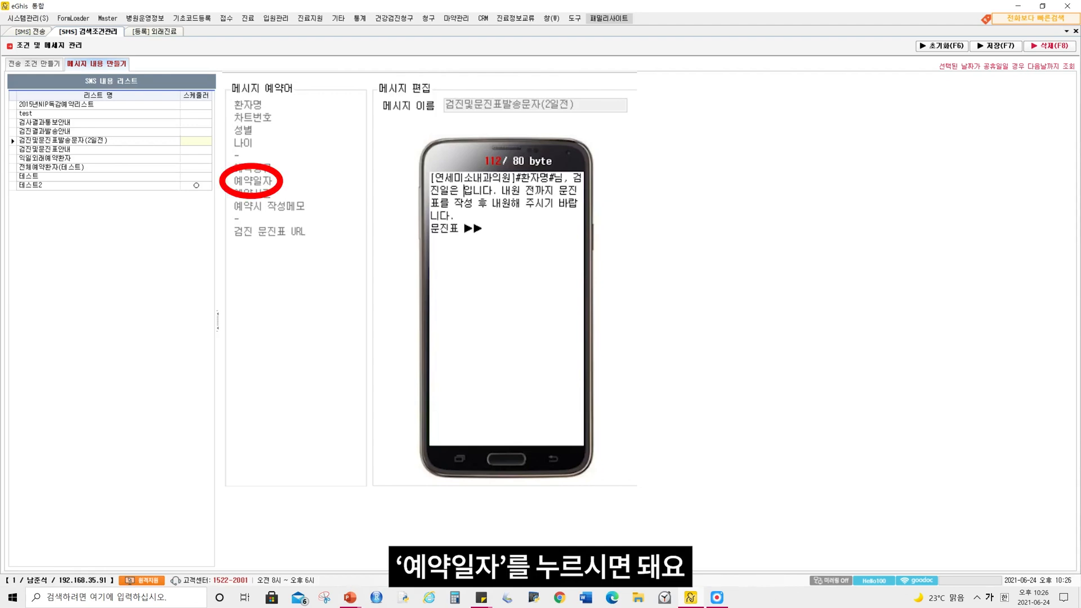
pyautogui.doubleClick(253, 181)
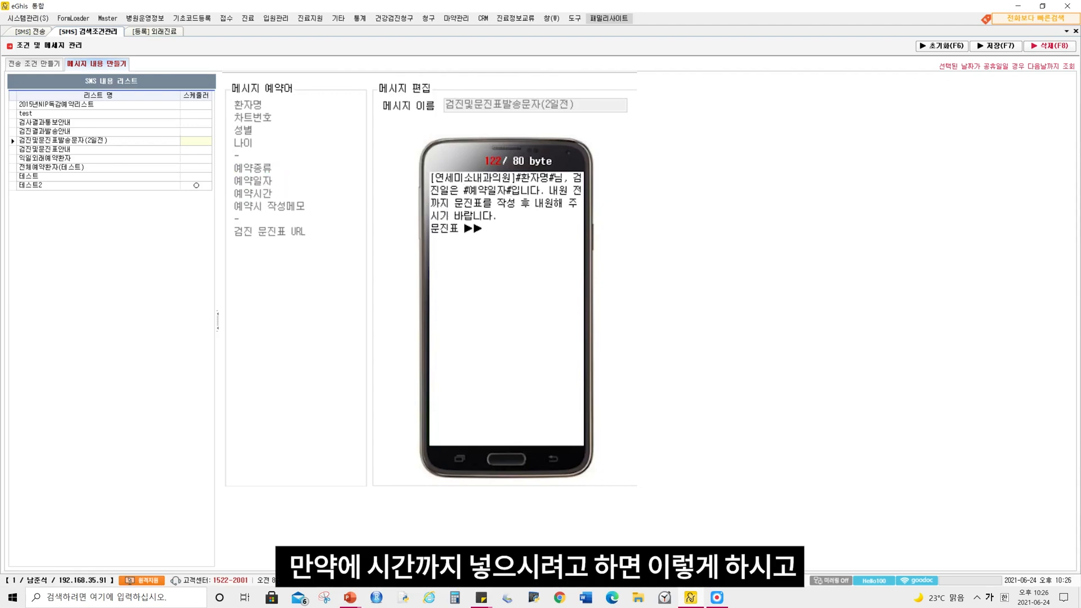
pyautogui.write(',')
pyautogui.doubleClick(252, 193)
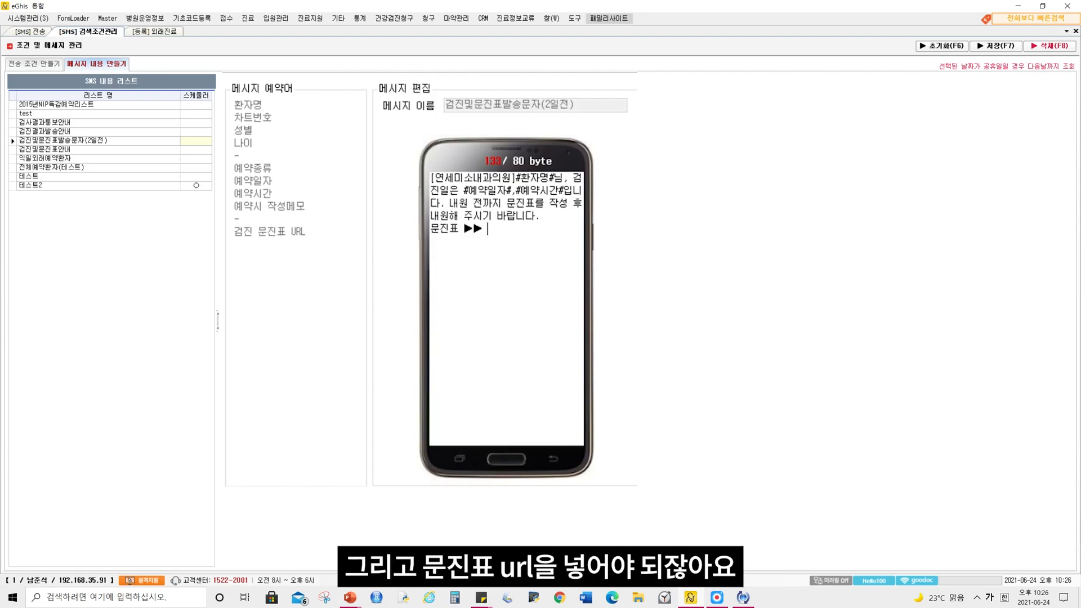
# Add the 검진 문진표 URL placeholder after "문진표 ▶▶" at the end of the message and save it
pyautogui.click(270, 232)
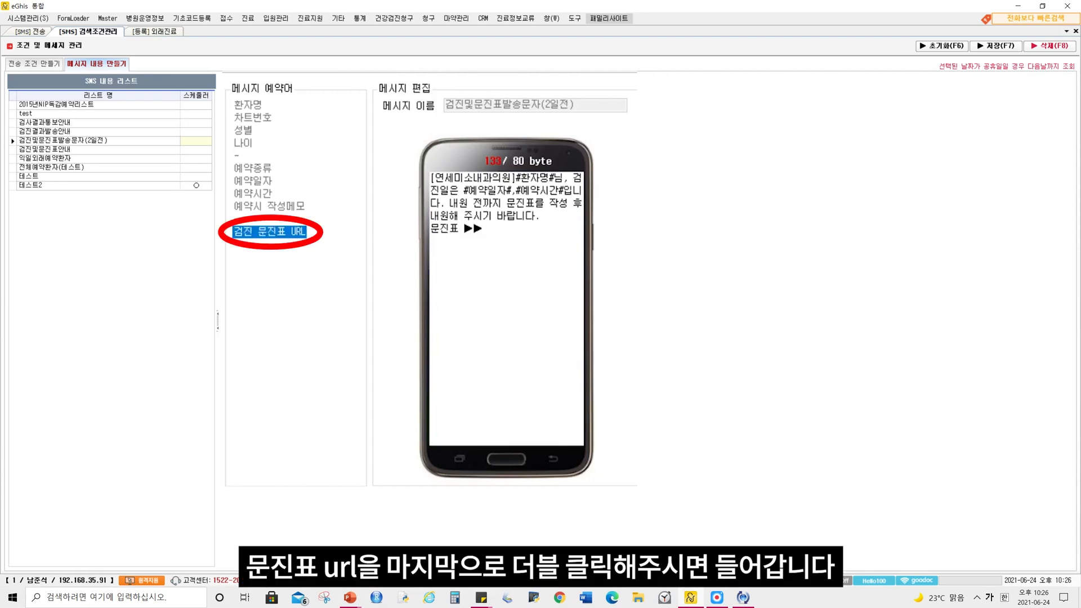
pyautogui.doubleClick(270, 231)
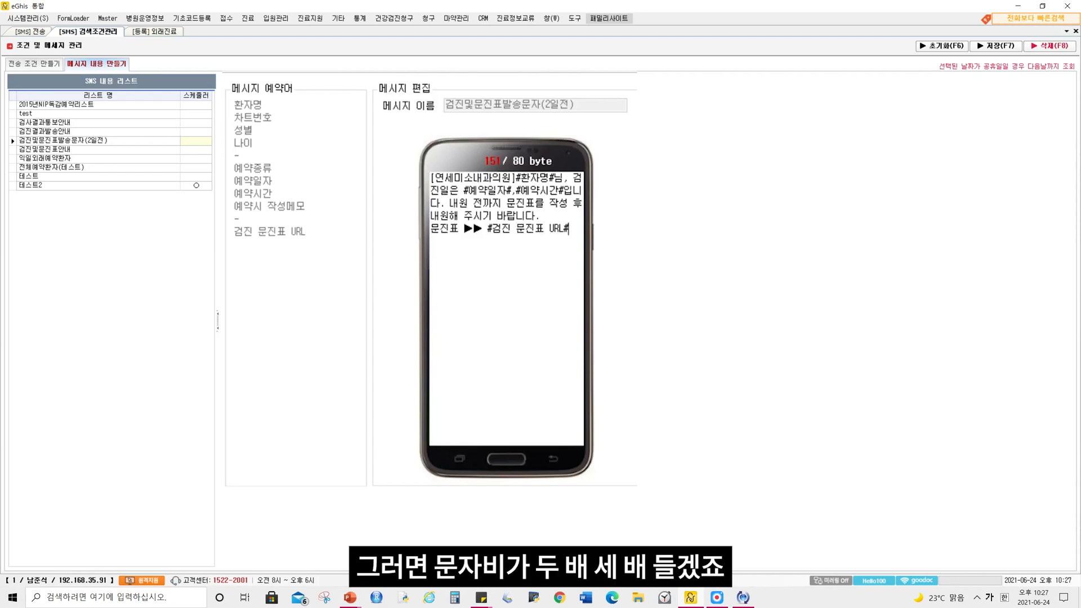
pyautogui.hotkey('ctrl', 'a')
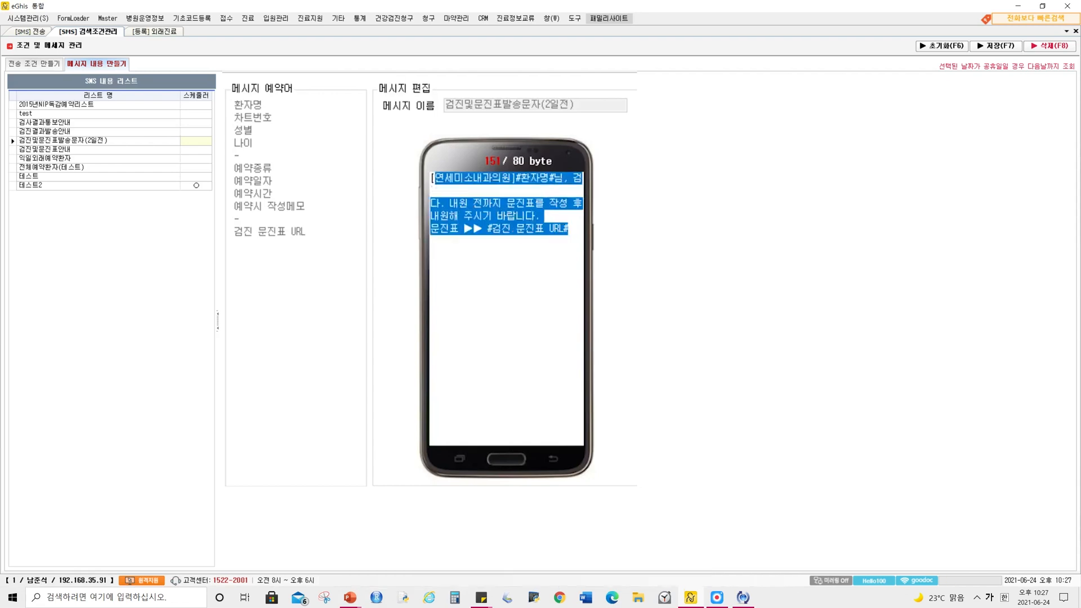
pyautogui.click(464, 228)
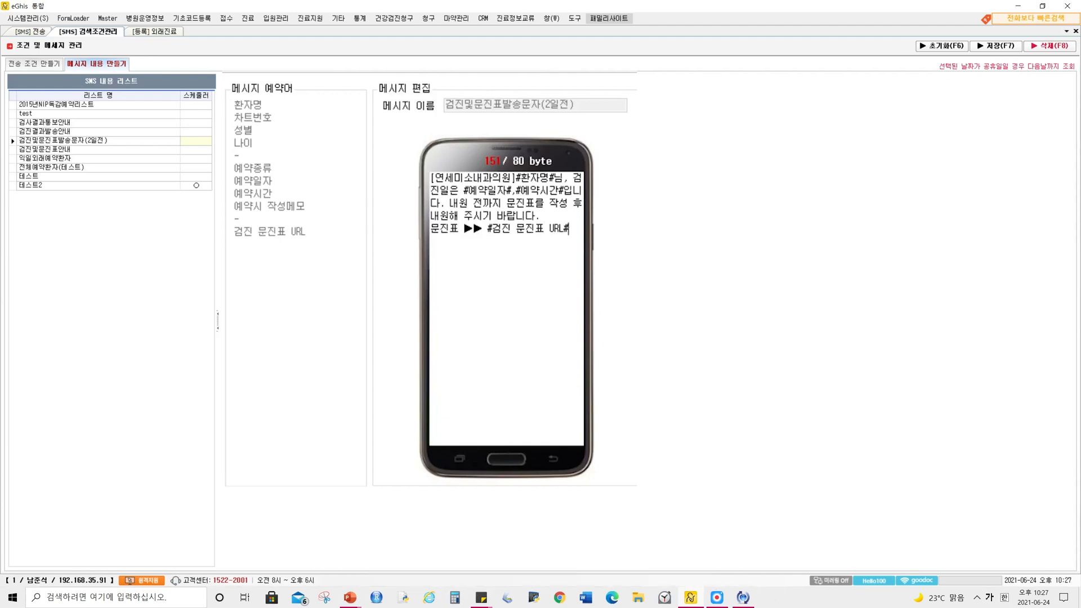
pyautogui.press('F7')
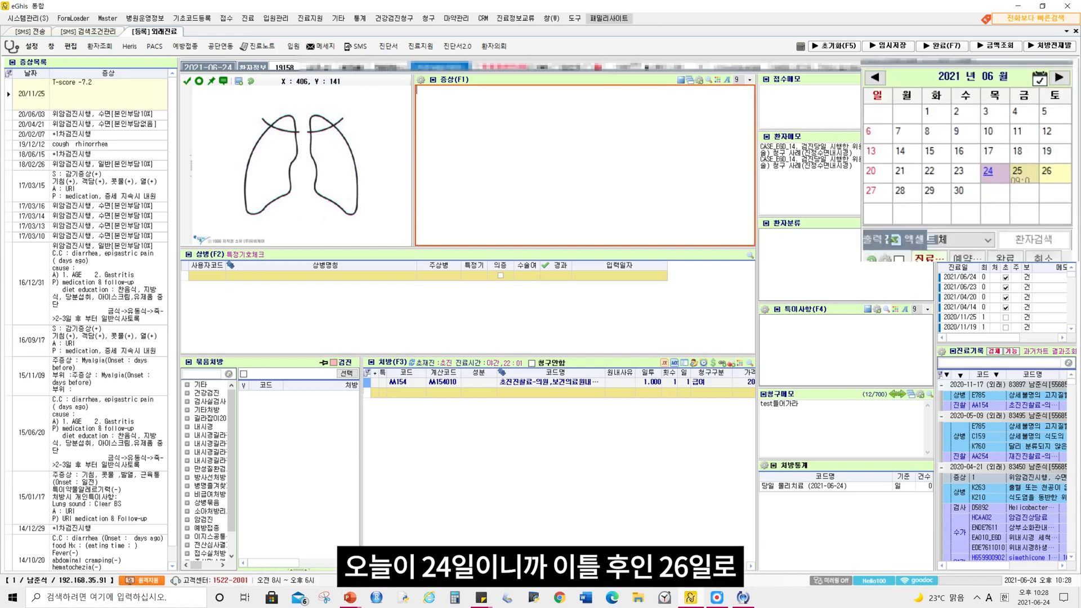
# Open a reservation for June 26, 2021 for the current patient and set its 예약구분 to 검진예약
pyautogui.rightClick(1049, 173)
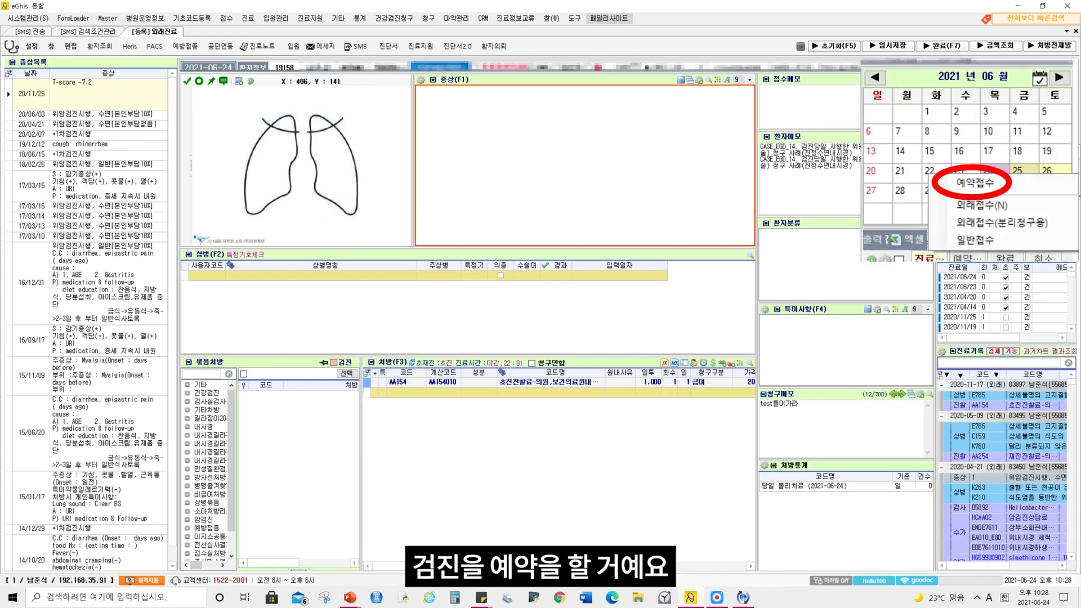
pyautogui.click(976, 182)
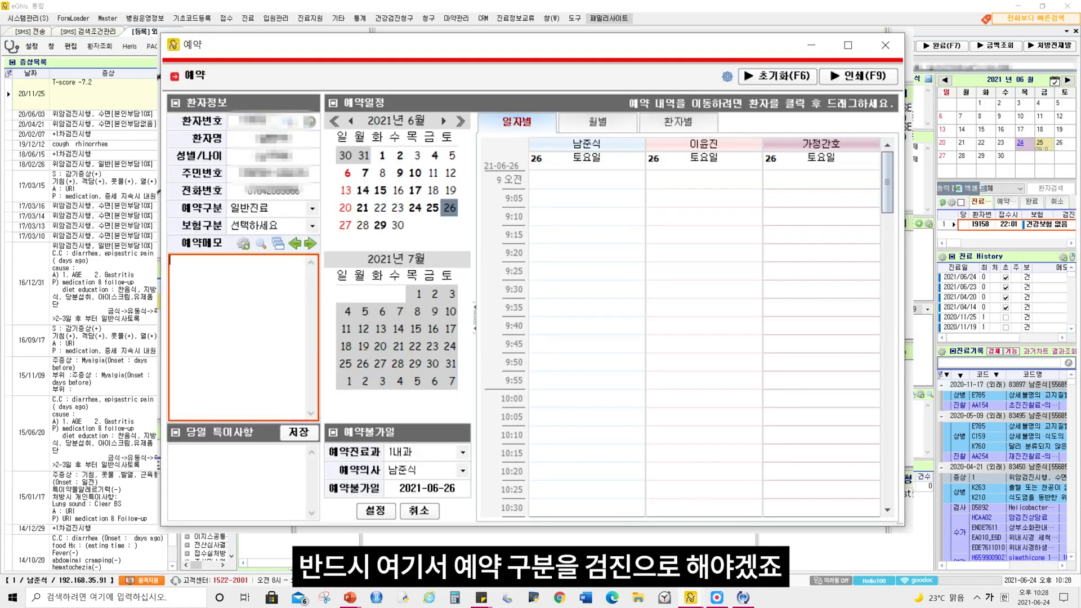
pyautogui.click(312, 208)
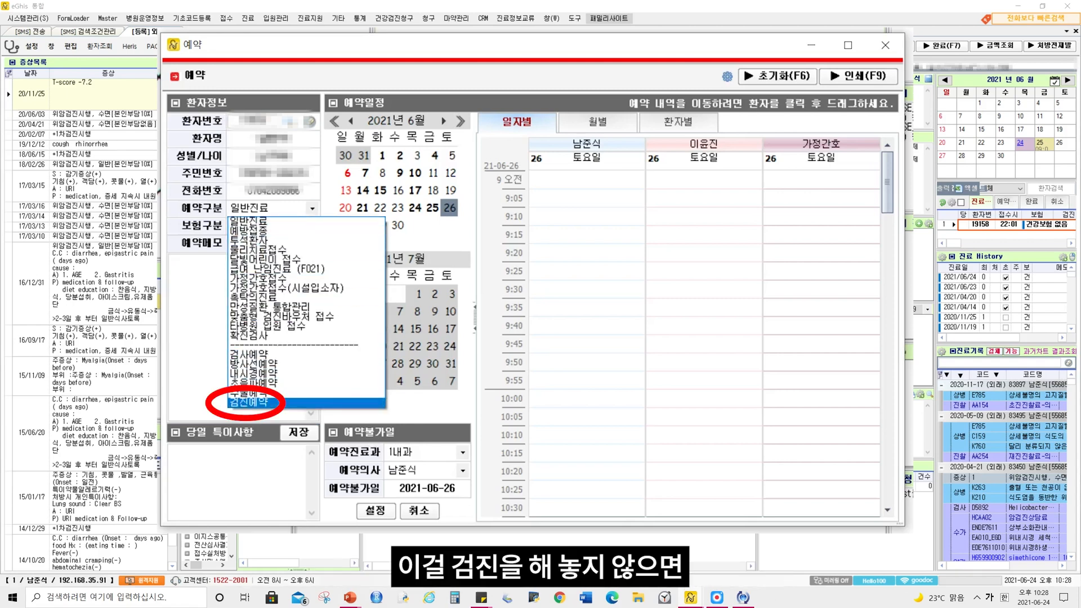
pyautogui.click(248, 401)
# Enter "1차+위암검진예약" as the reservation memo and book the 10:00 slot in the first doctor's schedule
pyautogui.click(239, 333)
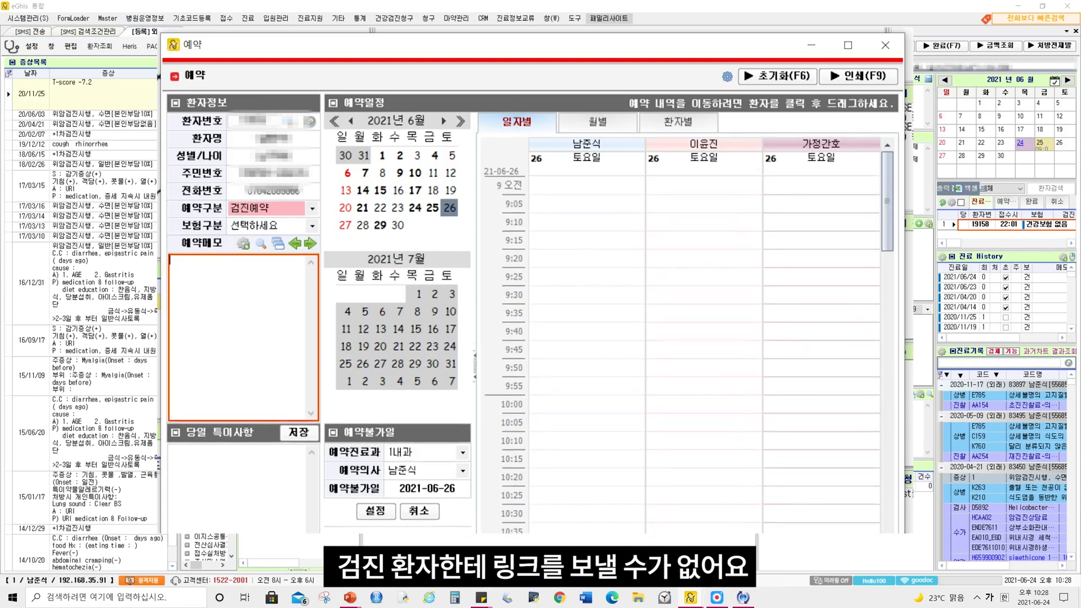
pyautogui.write('ㅇ암검진ㅇ')
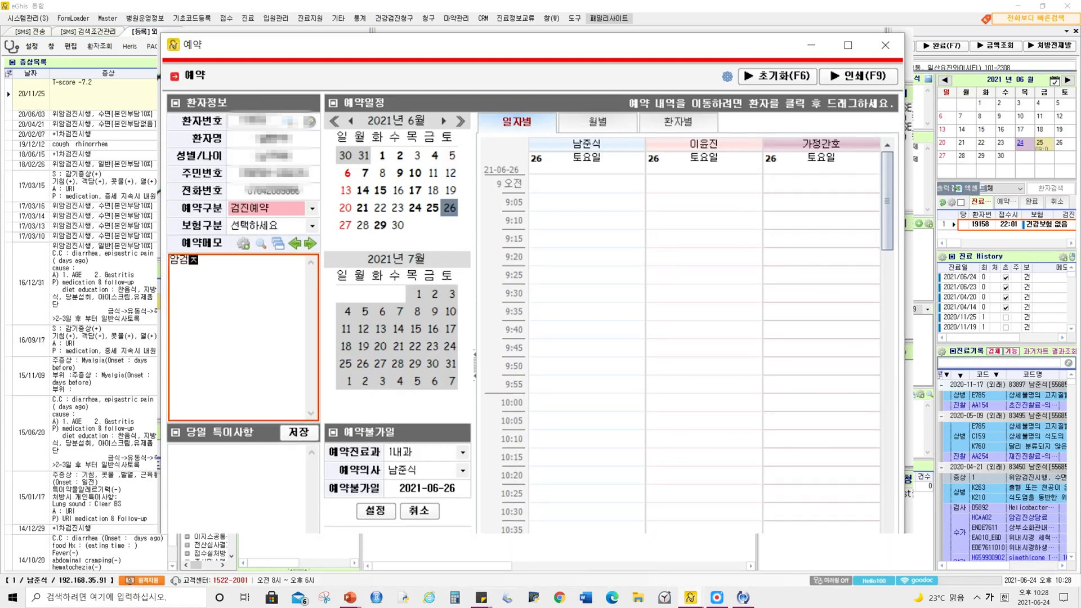
pyautogui.write('ㅖ약')
pyautogui.press('Home')
pyautogui.write('1차+위')
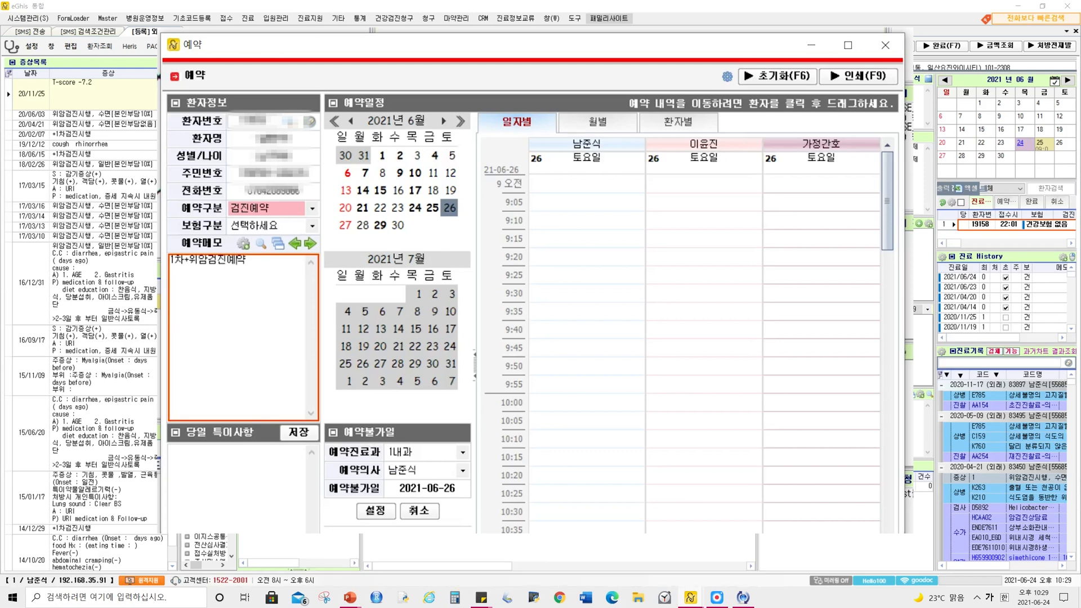
pyautogui.doubleClick(587, 402)
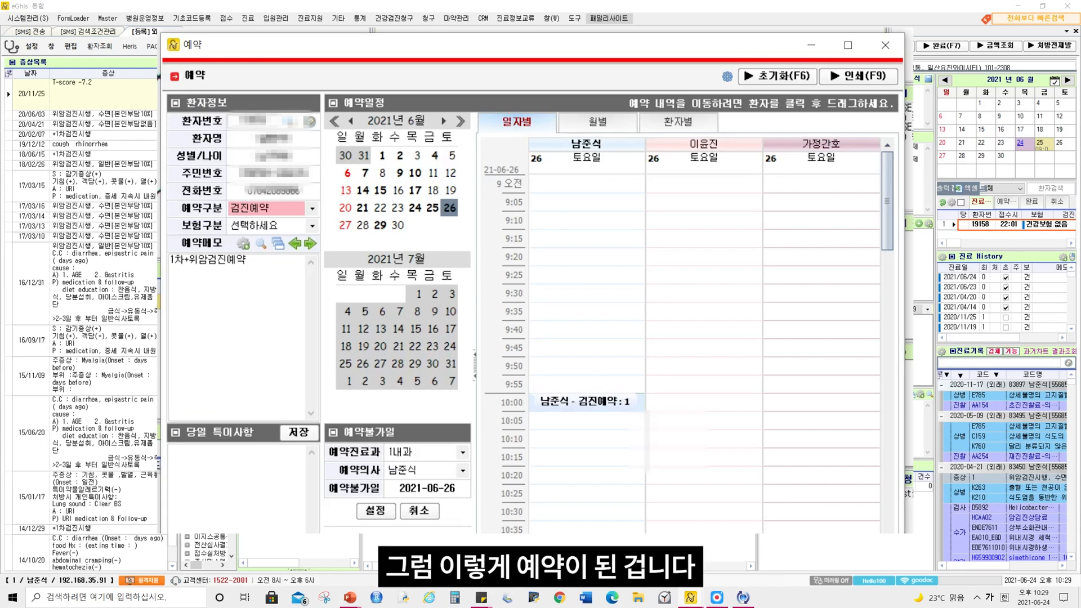
pyautogui.moveTo(587, 402)
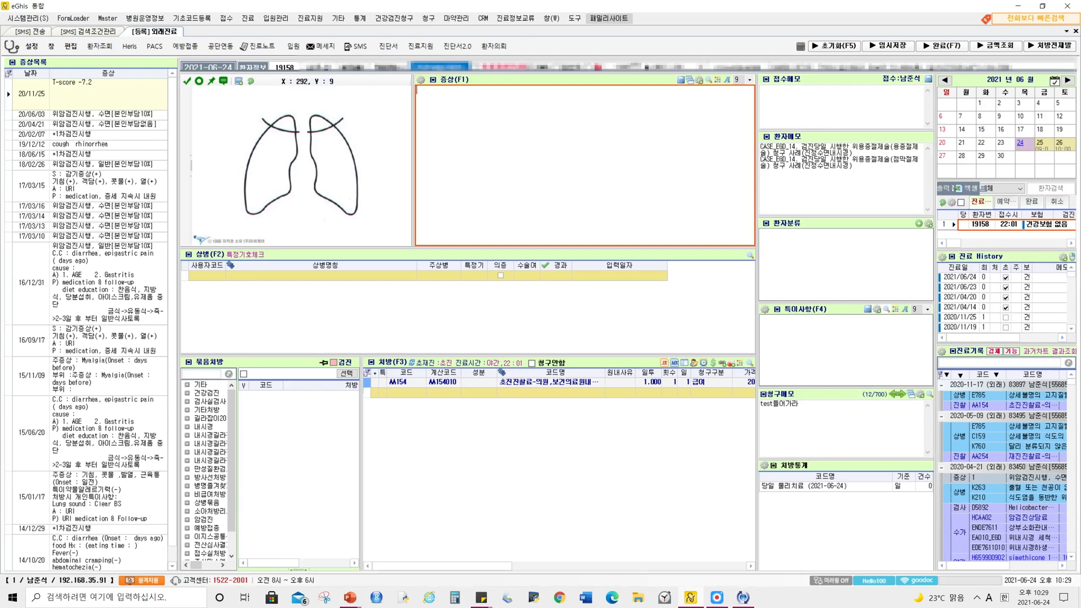
# Open SMS sending and search the recipients of 검진및문진표발송문자(2일전) for checkup reservations on 2021-06-26
pyautogui.click(483, 18)
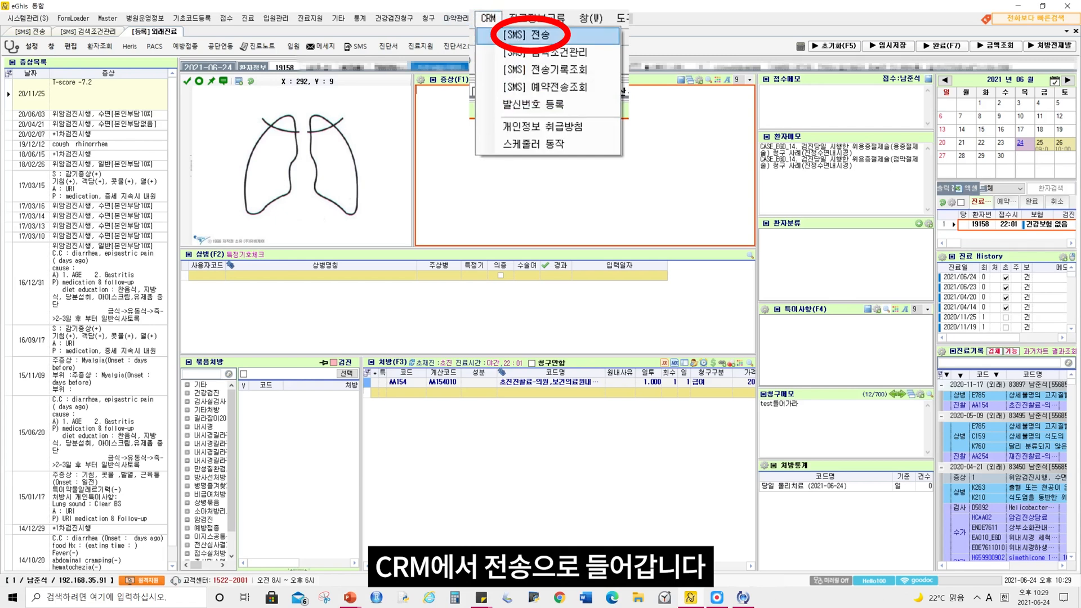
pyautogui.click(509, 31)
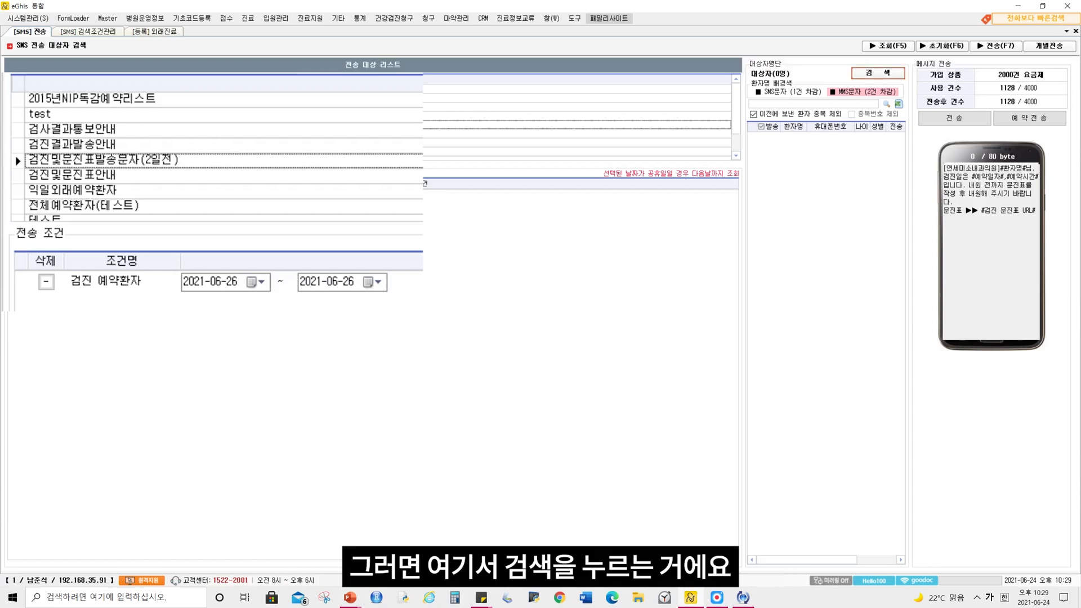
pyautogui.click(878, 73)
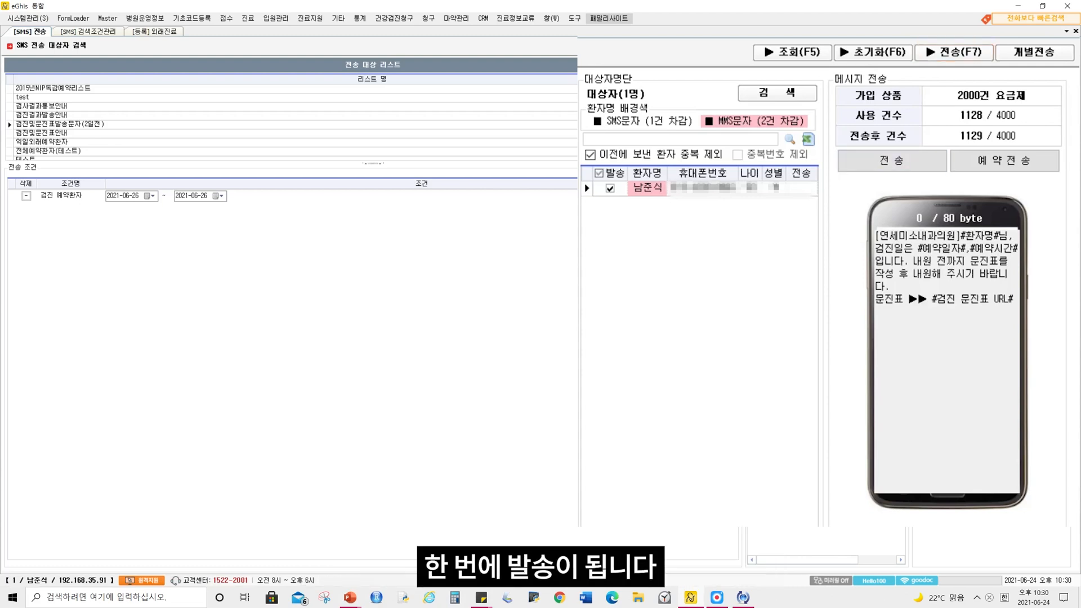
# Send the questionnaire link message to the patient in the recipient list, keeping that patient selected for sending
pyautogui.click(610, 189)
pyautogui.click(610, 189)
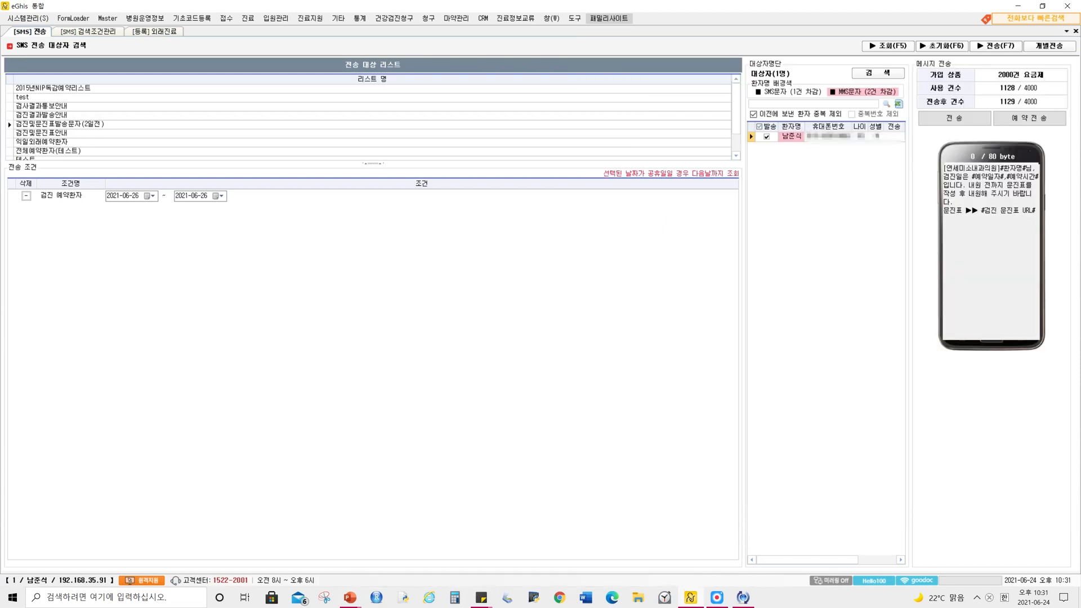
pyautogui.click(996, 46)
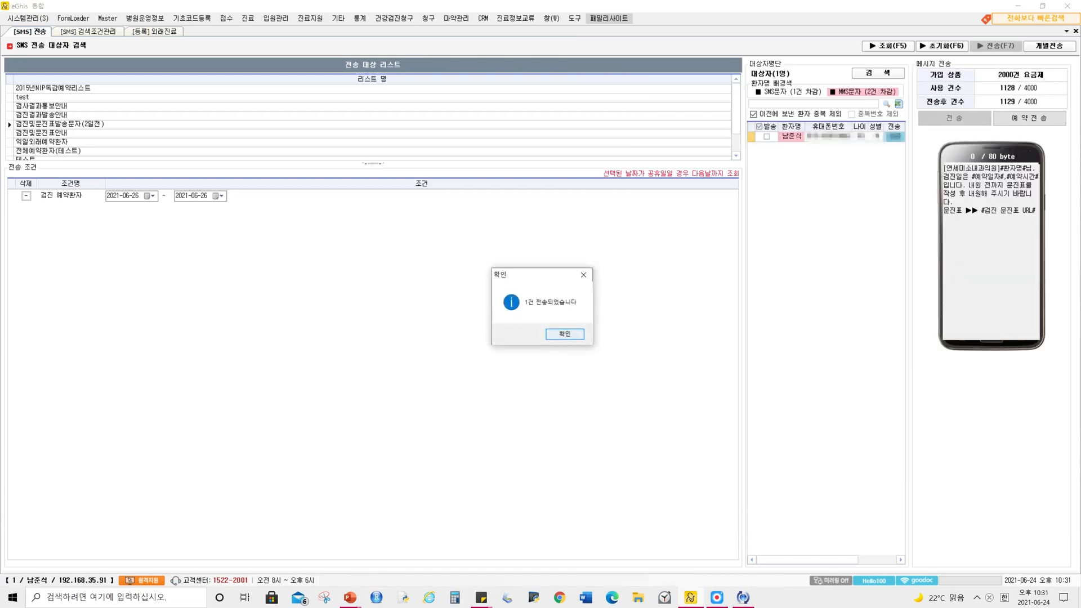
pyautogui.press('Return')
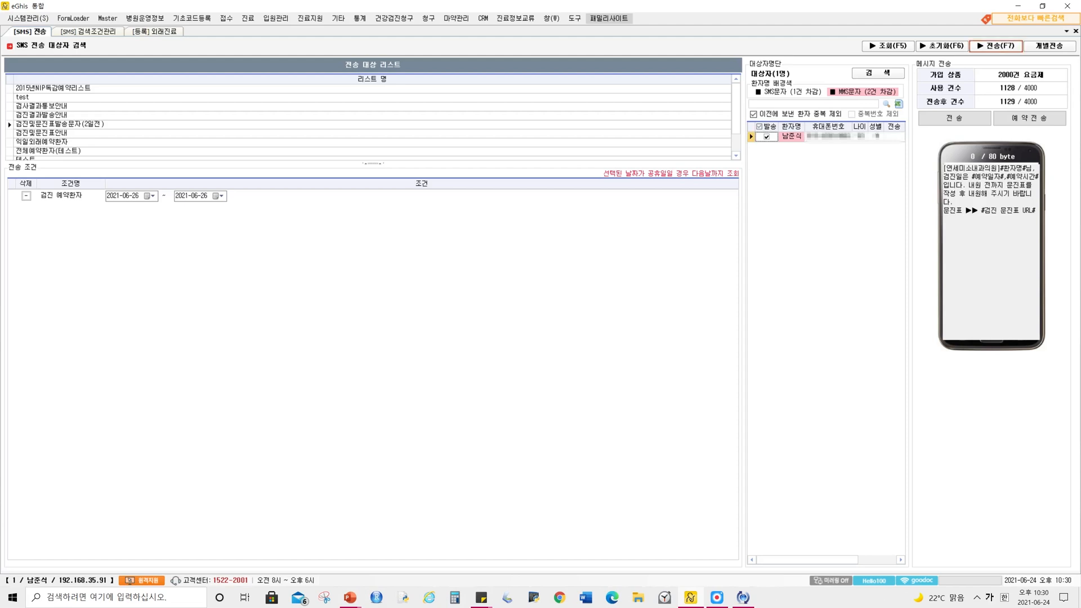
pyautogui.click(996, 46)
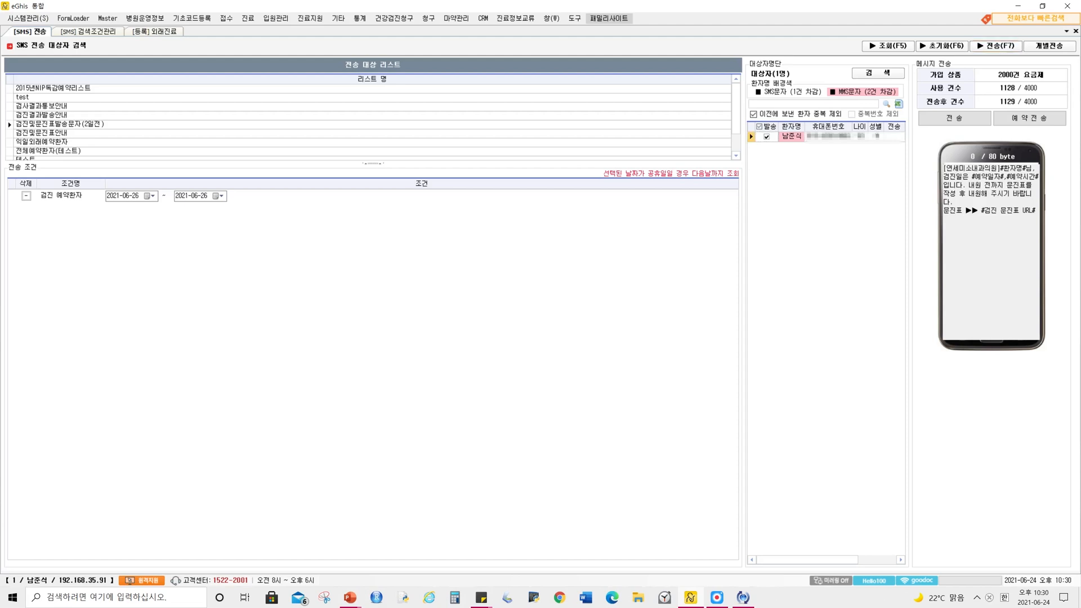